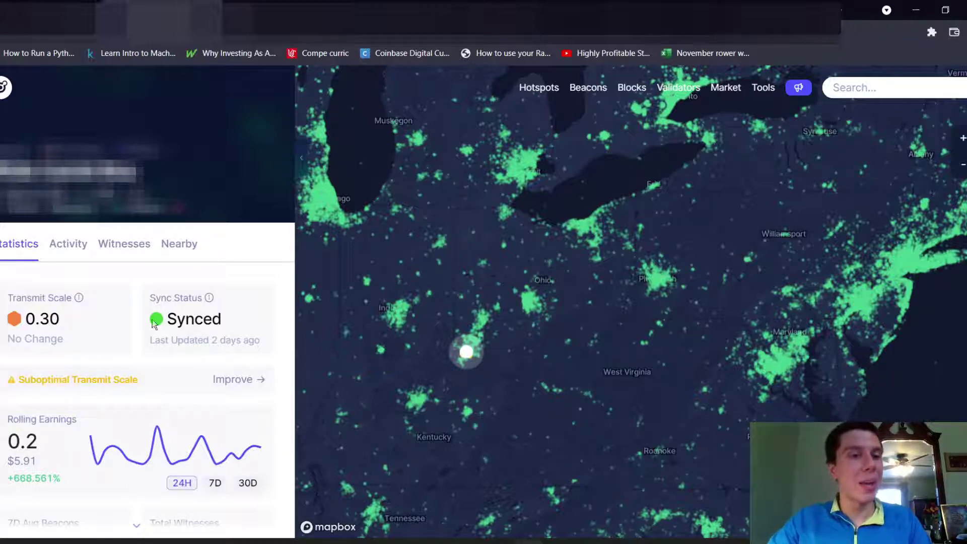
Show the hotspot's 30-day rolling earnings, which read 1.675 ($49.58).
scroll(144, 393, "down", 2)
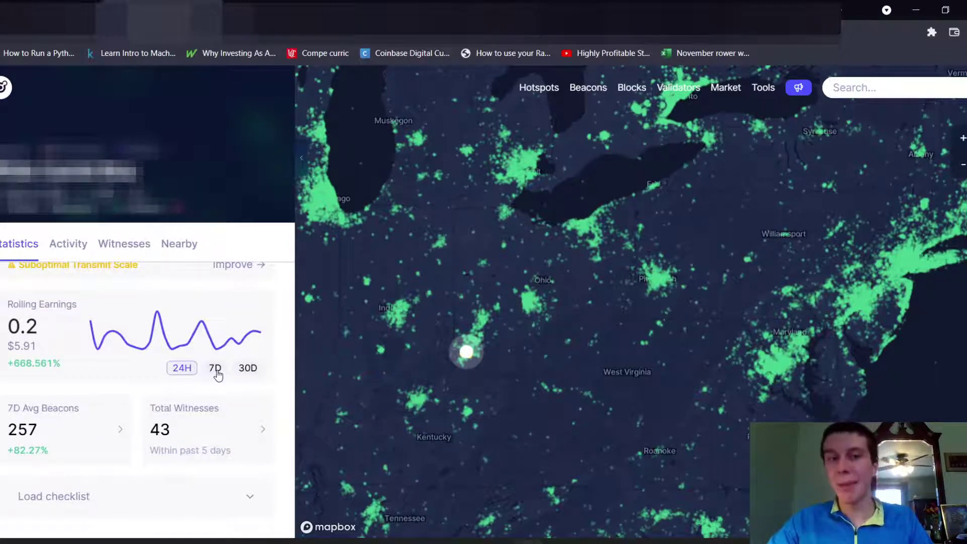
left_click(247, 368)
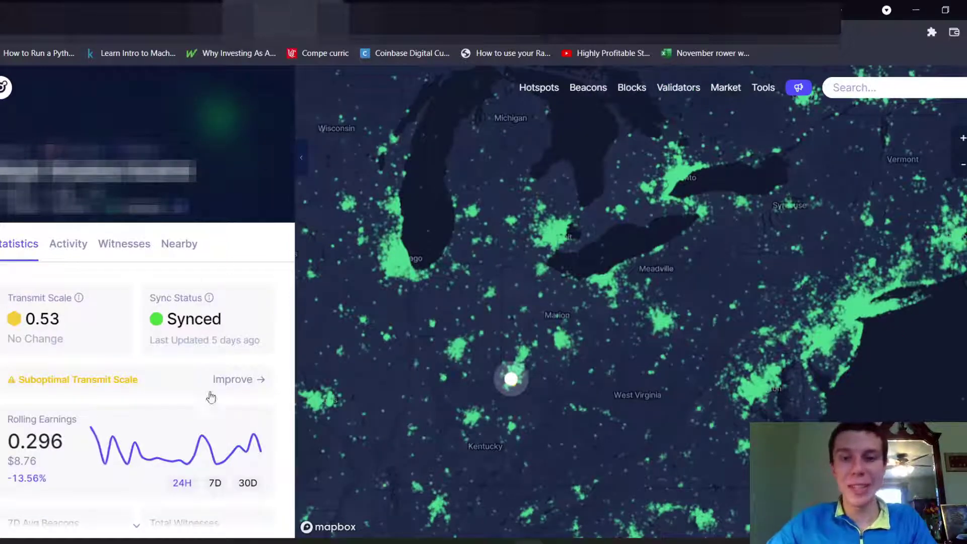
Scroll through the second hotspot's statistics: transmit scale 0.53, synced, 24H earnings 0.296 ($8.76).
scroll(184, 396, "down", 2)
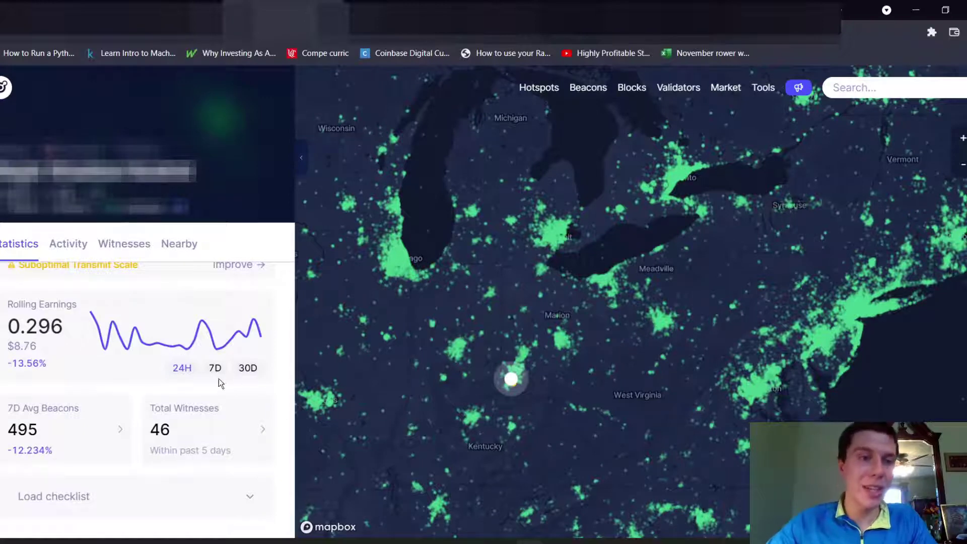
scroll(219, 380, "up", 1)
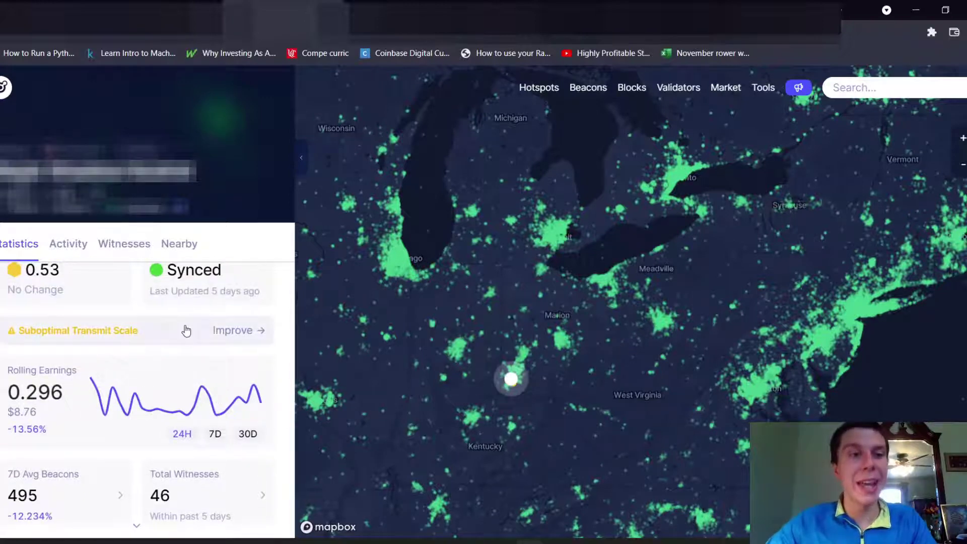
scroll(184, 335, "up", 1)
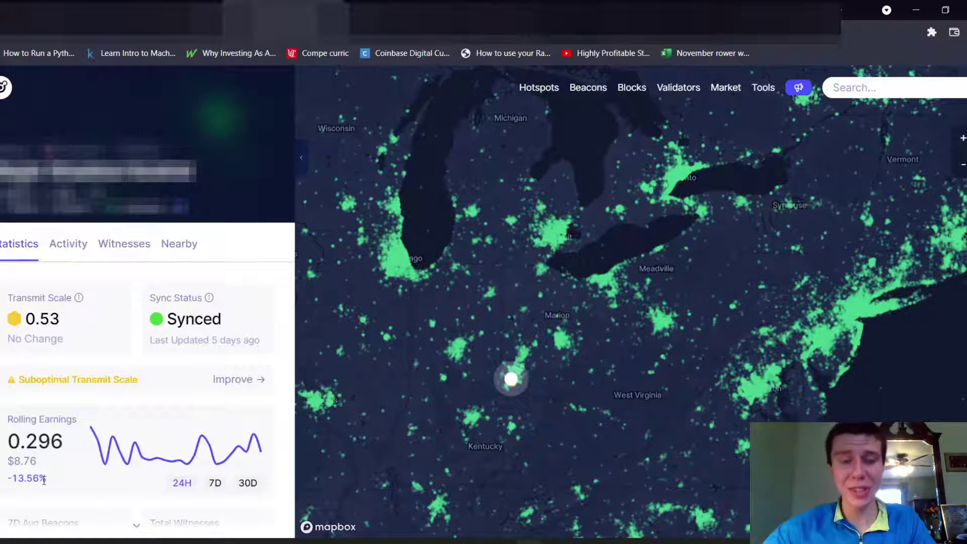
Switch the second hotspot's rolling earnings to 7D, then 30D: 8.999 ($266.46), up 913.428%.
scroll(41, 486, "down", 1)
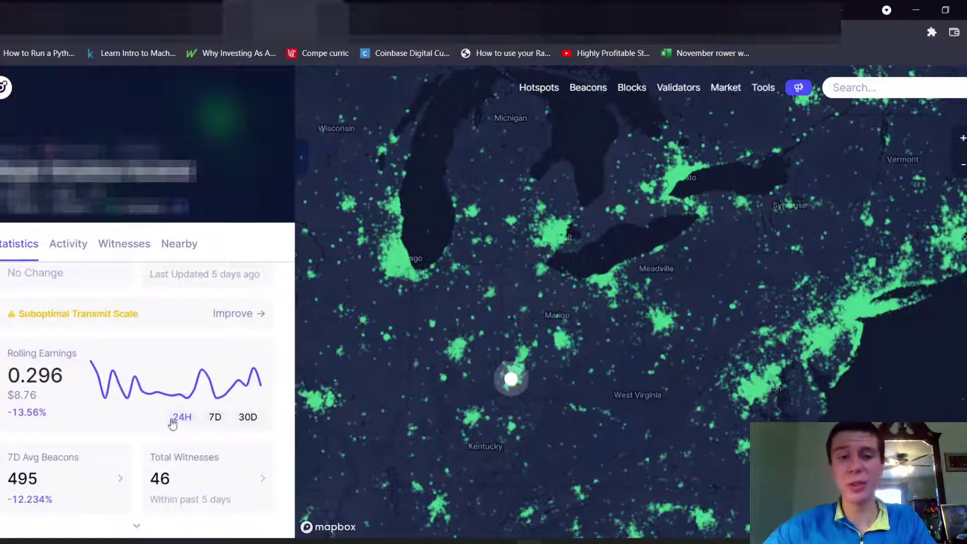
left_click(215, 418)
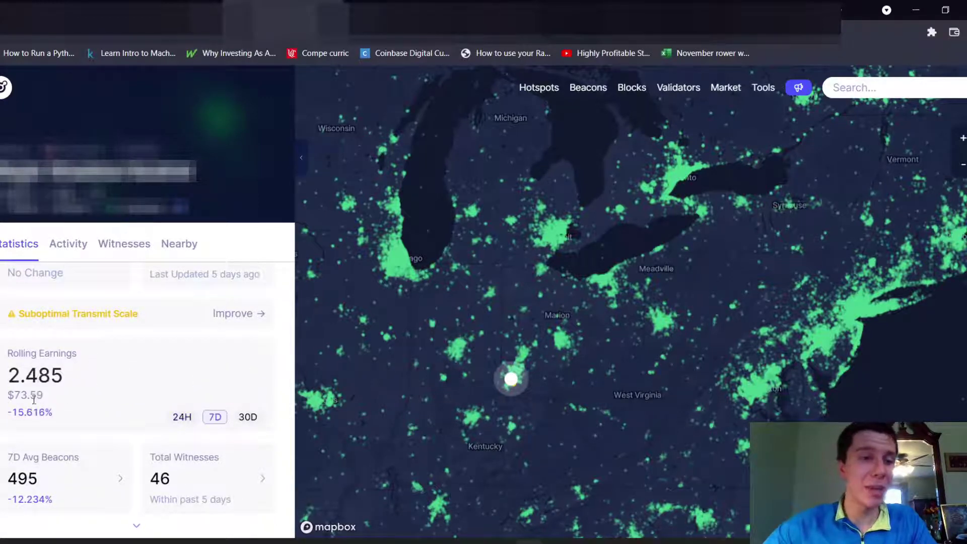
left_click(248, 417)
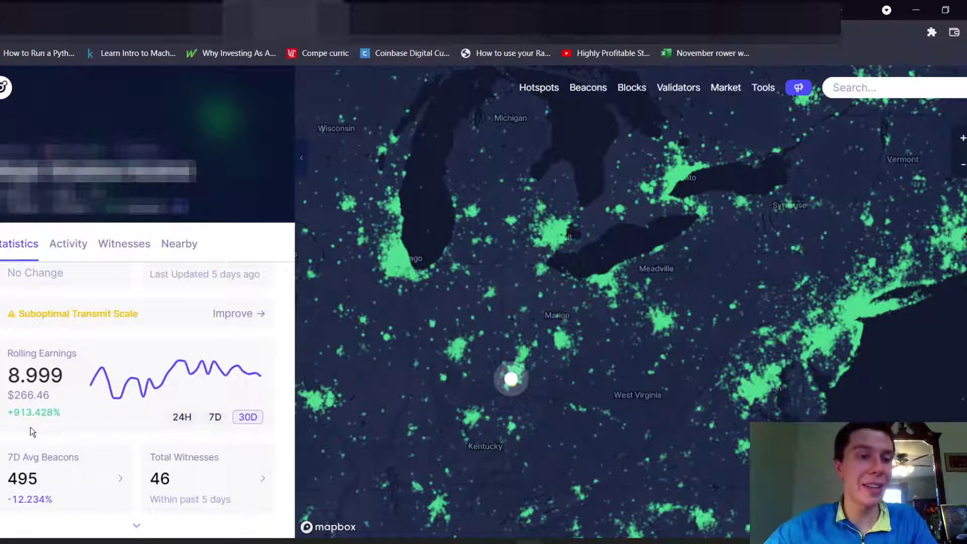
scroll(140, 395, "down", 1)
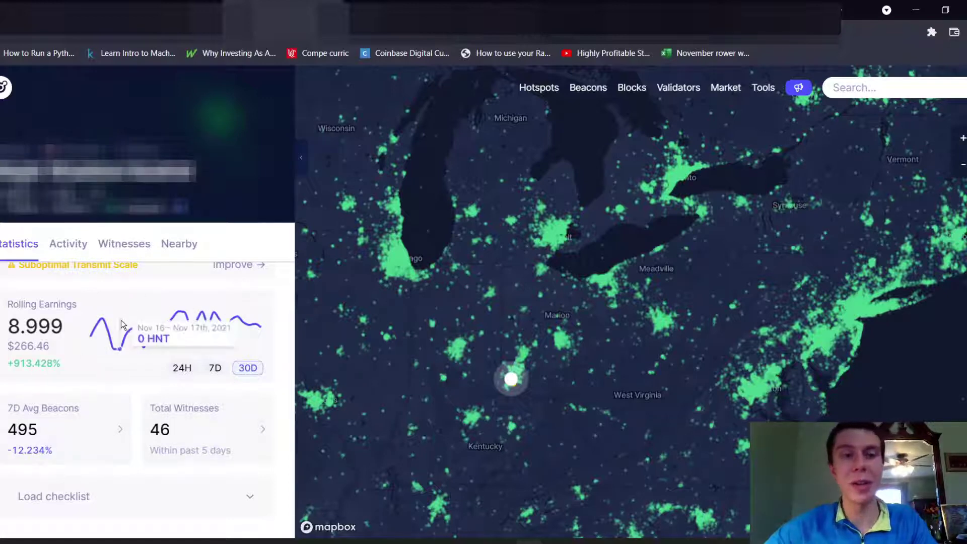
scroll(56, 354, "up", 1)
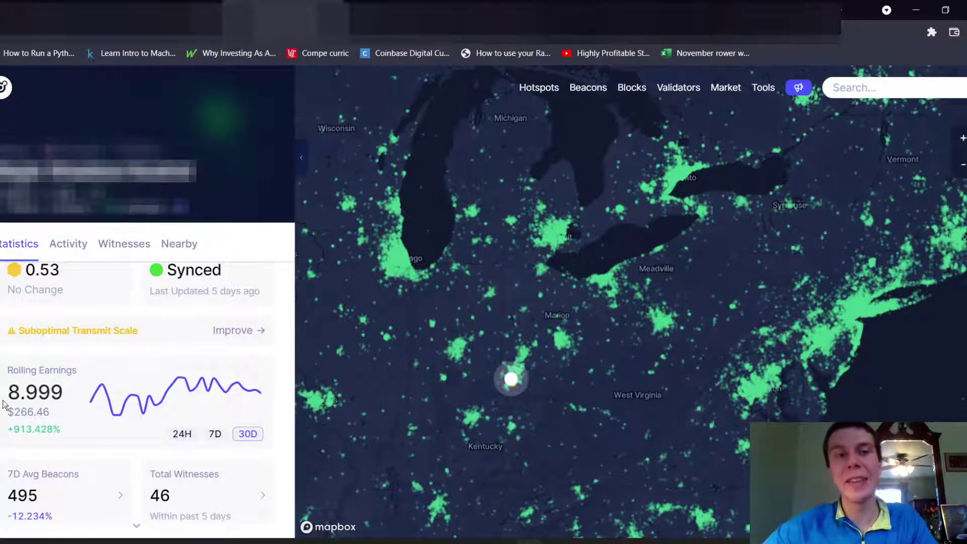
Open a third hotspot's statistics and show its 30-day rolling earnings of 0.222 ($6.56).
left_click(423, 21)
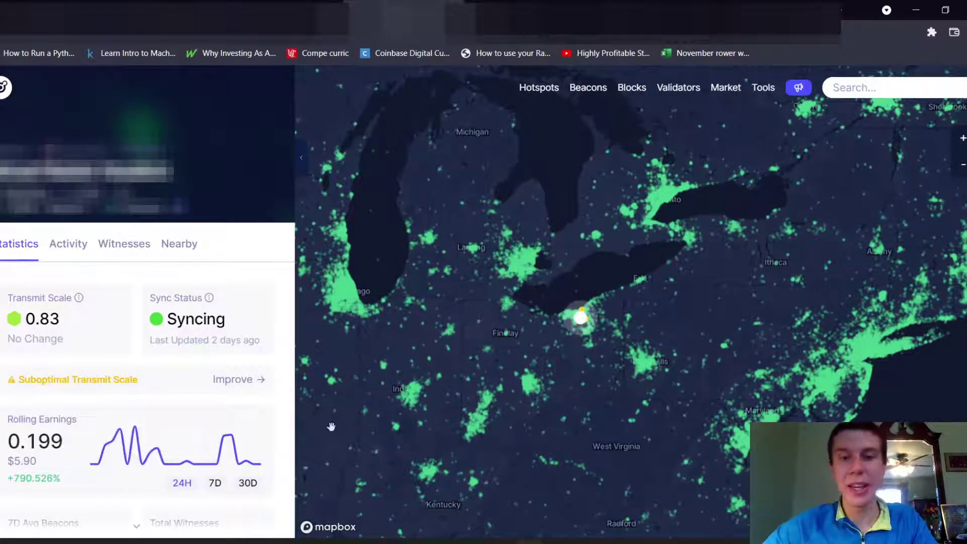
scroll(562, 394, "down", 1)
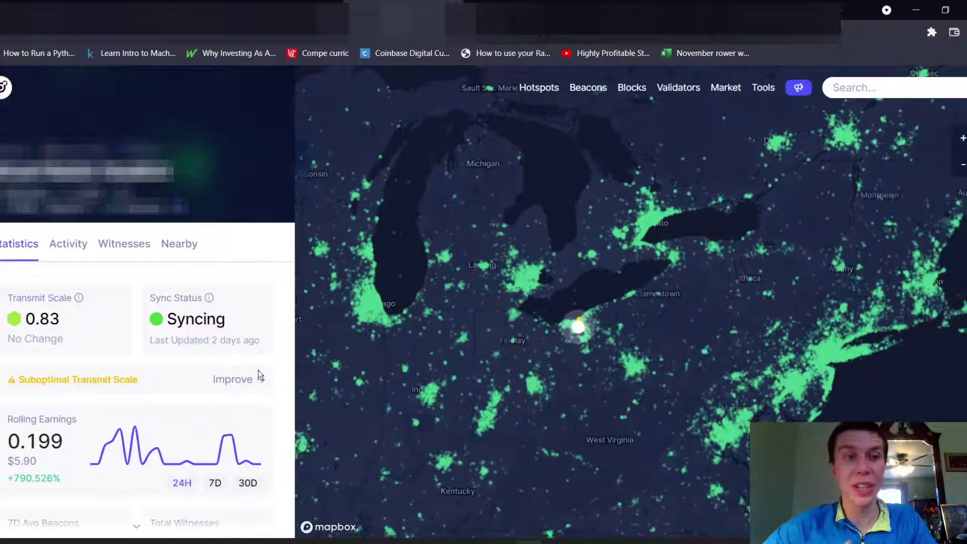
left_click(250, 483)
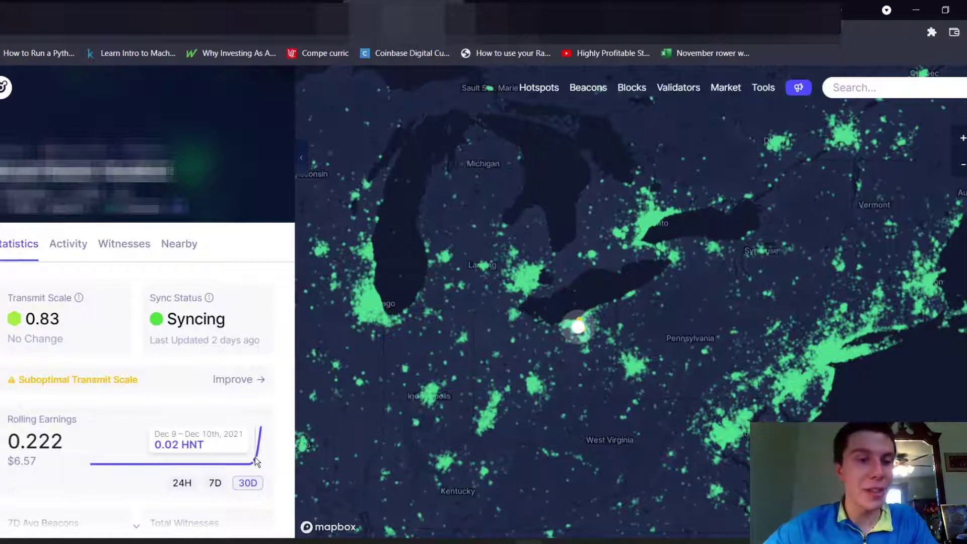
scroll(171, 418, "down", 3)
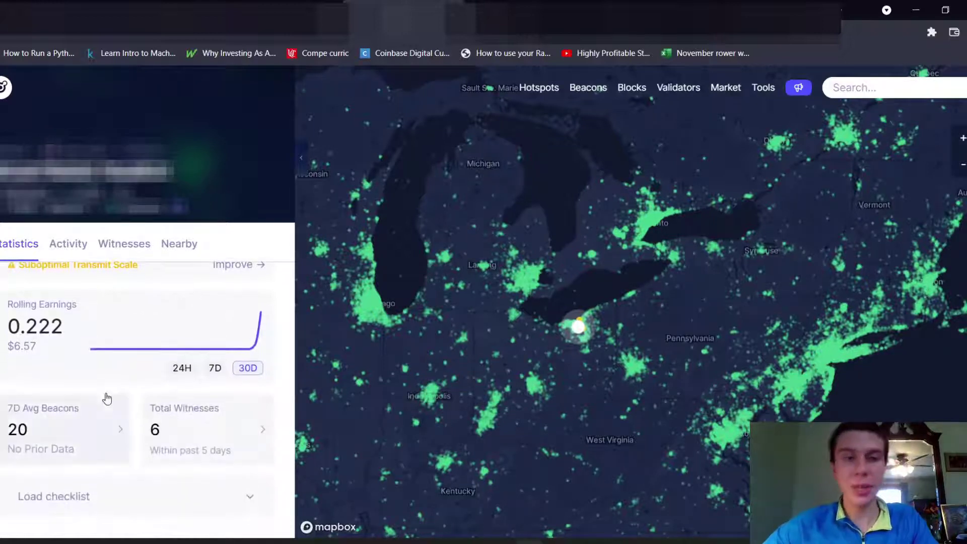
scroll(107, 398, "up", 3)
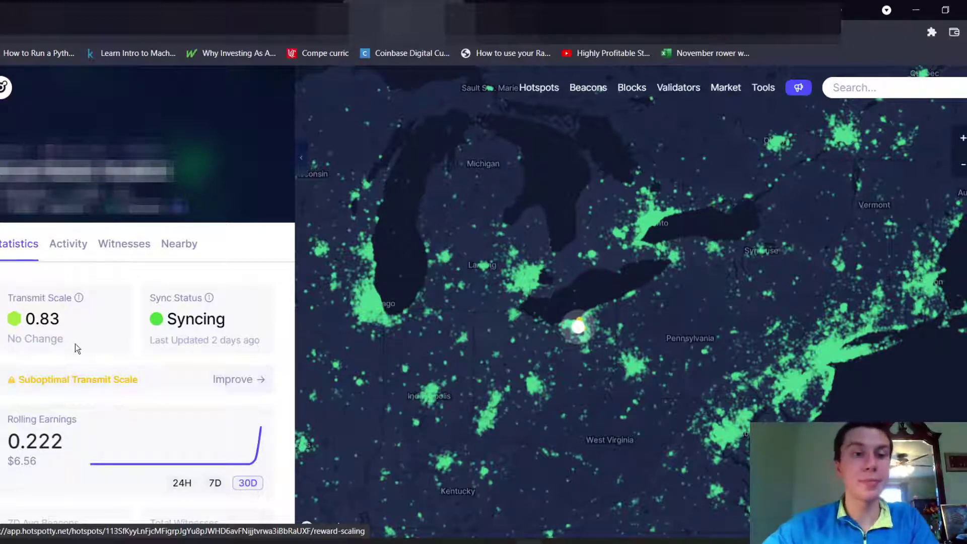
mouse_move(78, 298)
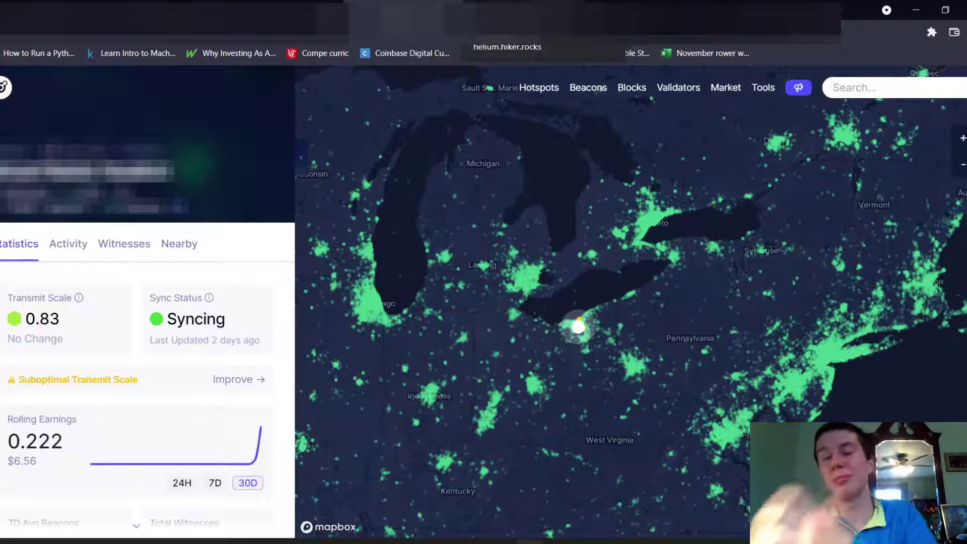
left_click(509, 53)
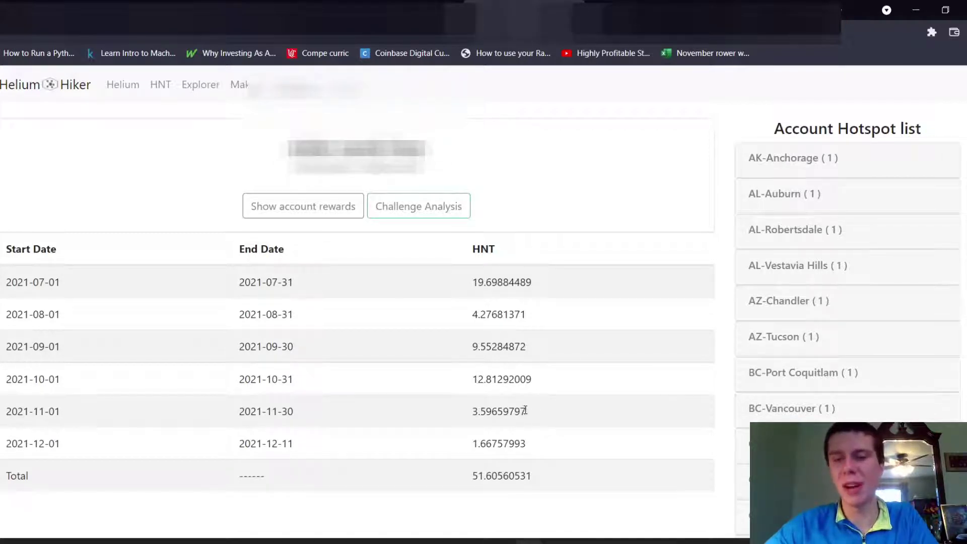
left_click_drag(527, 412, 480, 412)
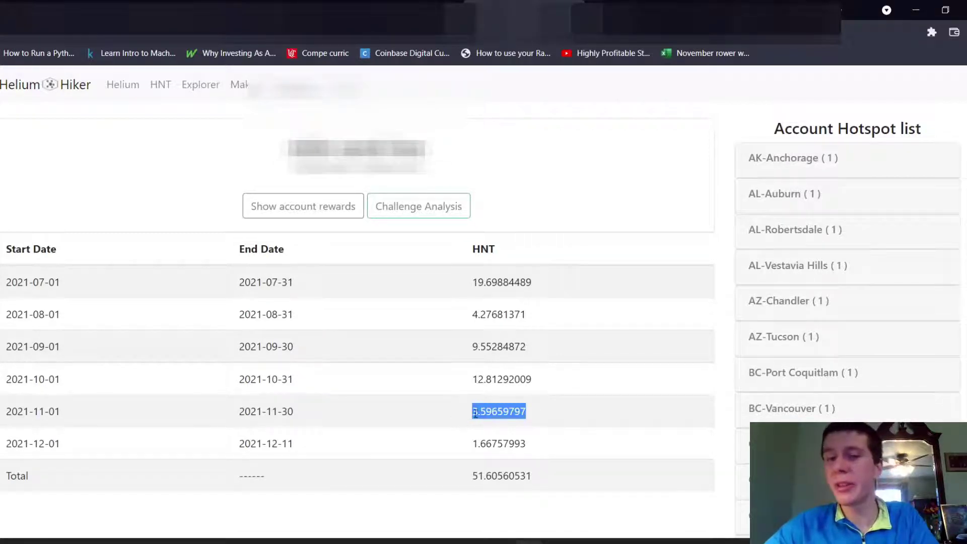
left_click(498, 415)
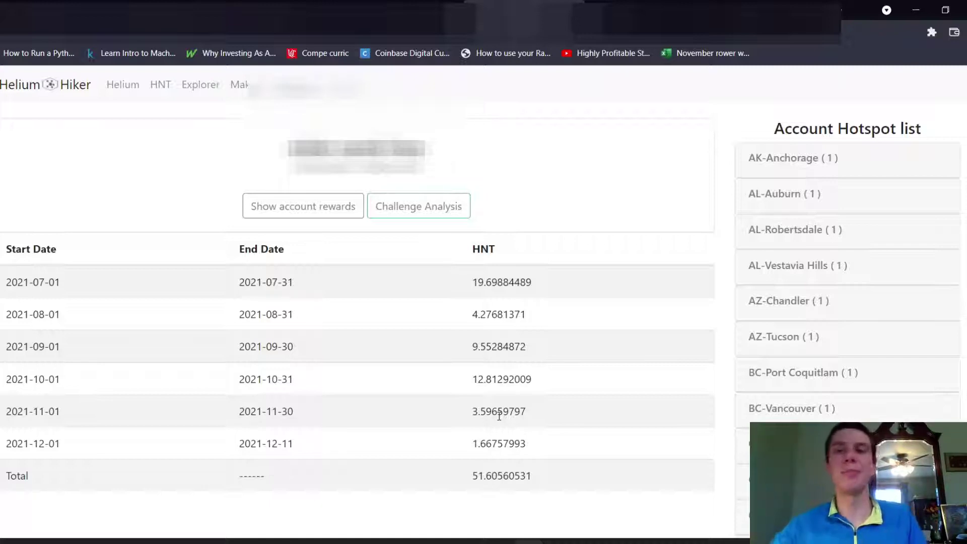
Check the miner's own rewards, then another account's December earnings of 0.22181507 HNT.
left_click(448, 206)
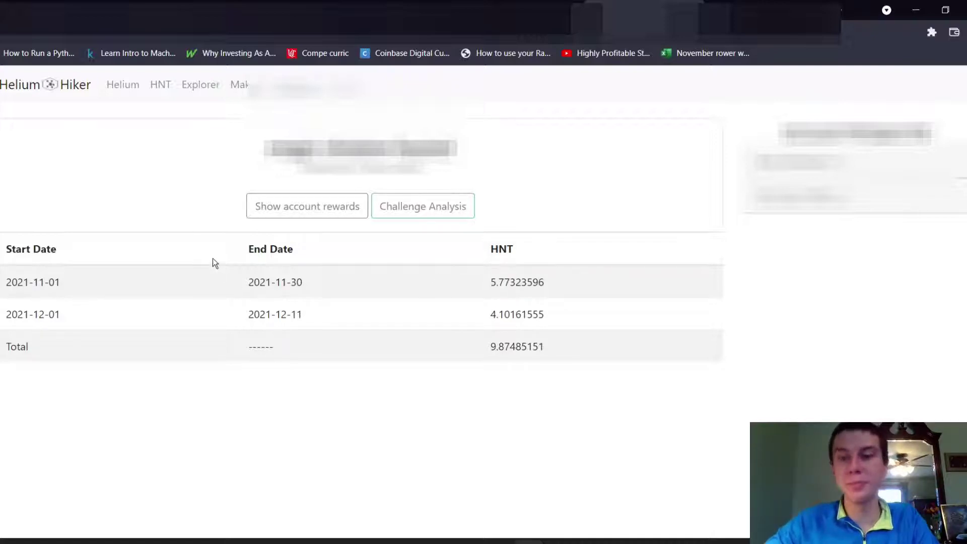
left_click(760, 10)
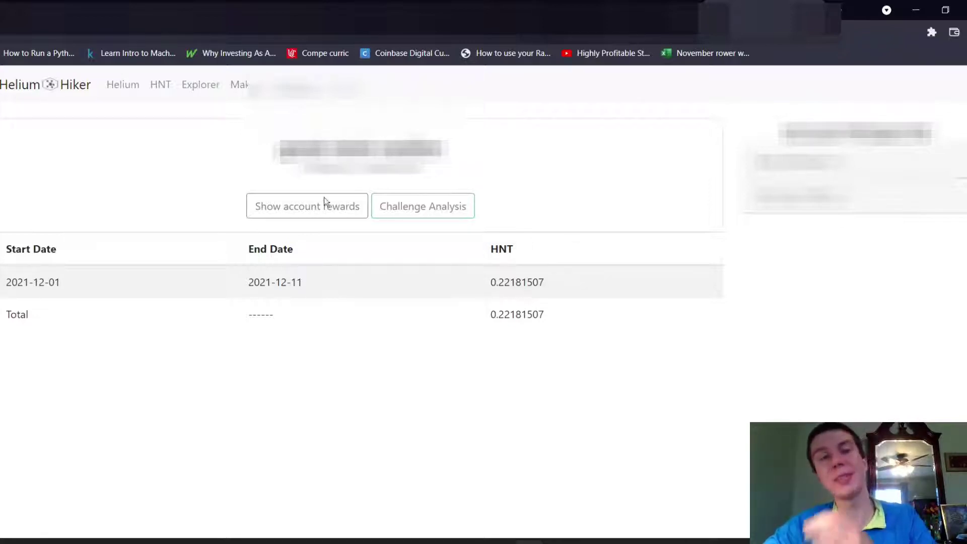
left_click(48, 9)
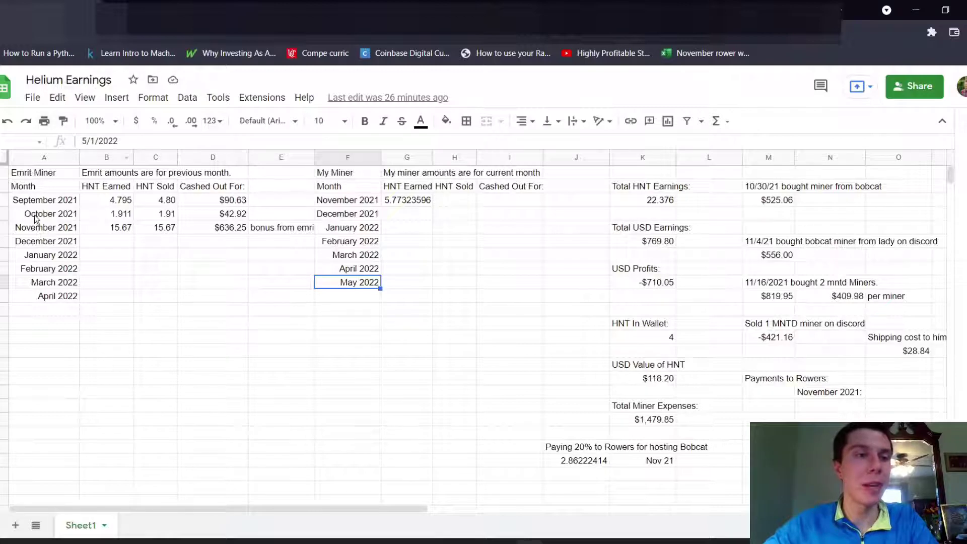
left_click(187, 337)
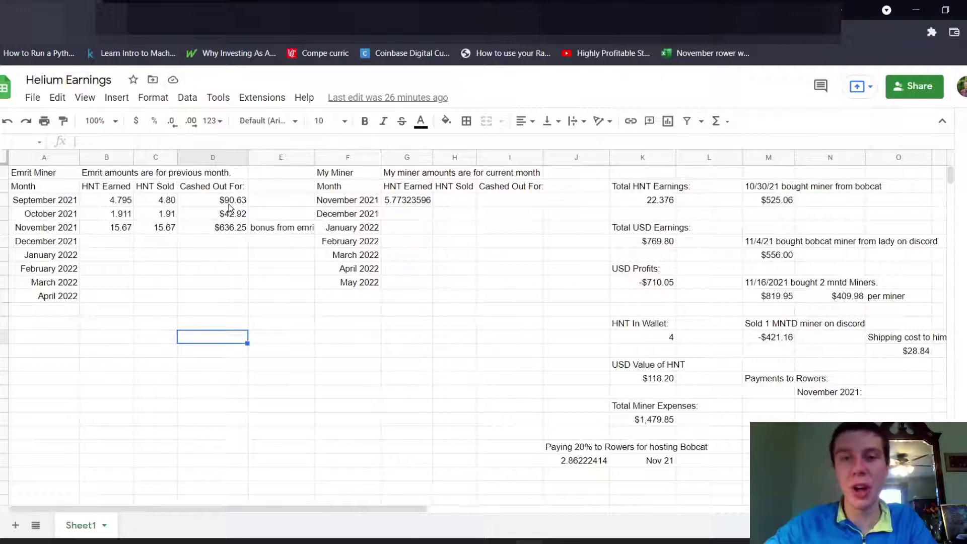
left_click(666, 247)
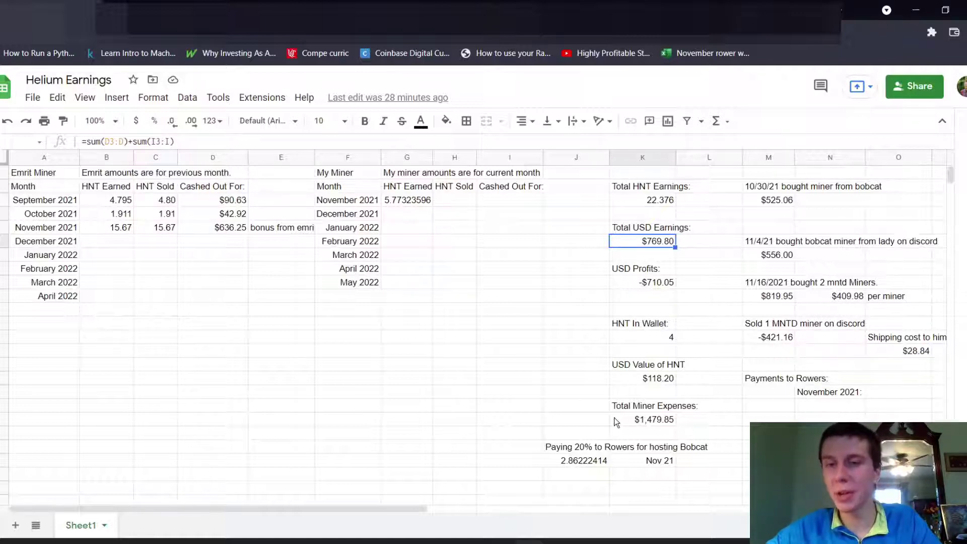
left_click(654, 421)
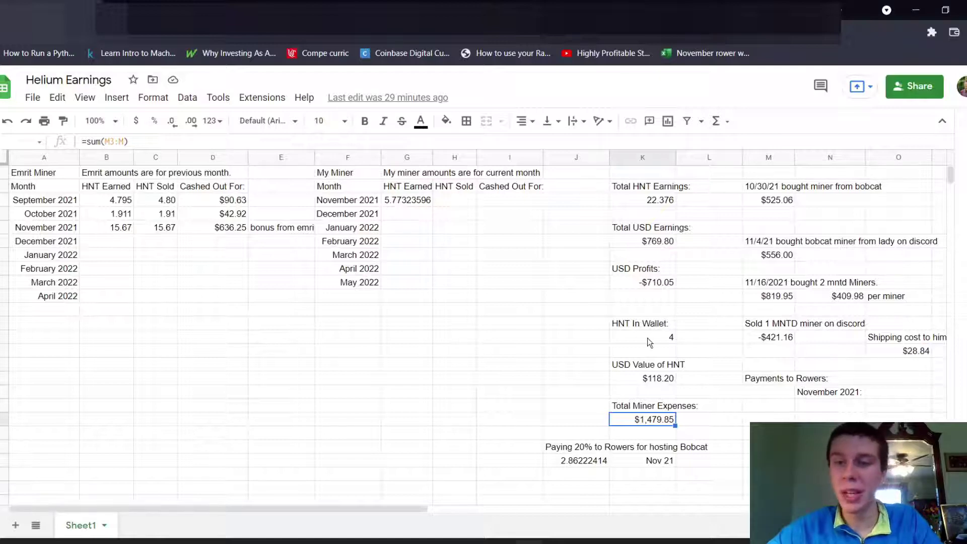
left_click(649, 339)
type("10")
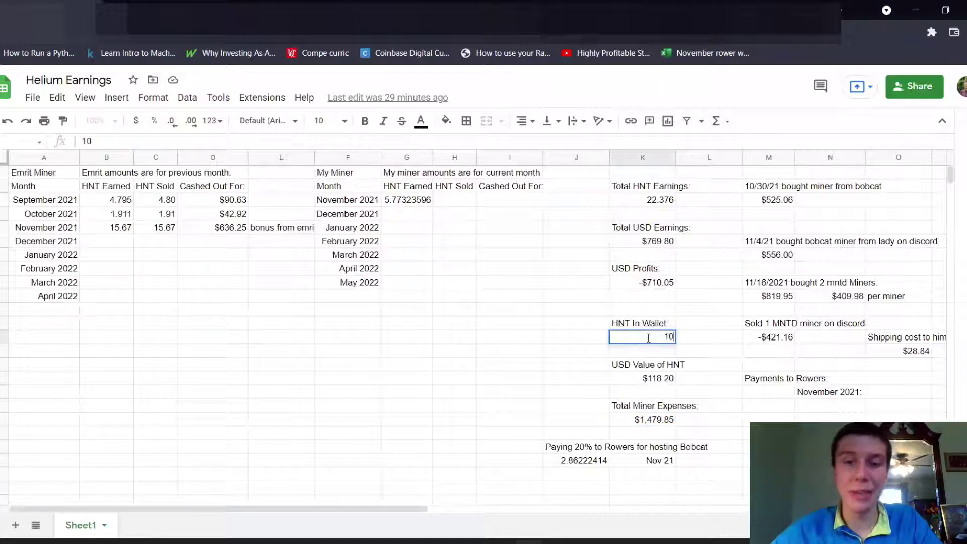
key("Return")
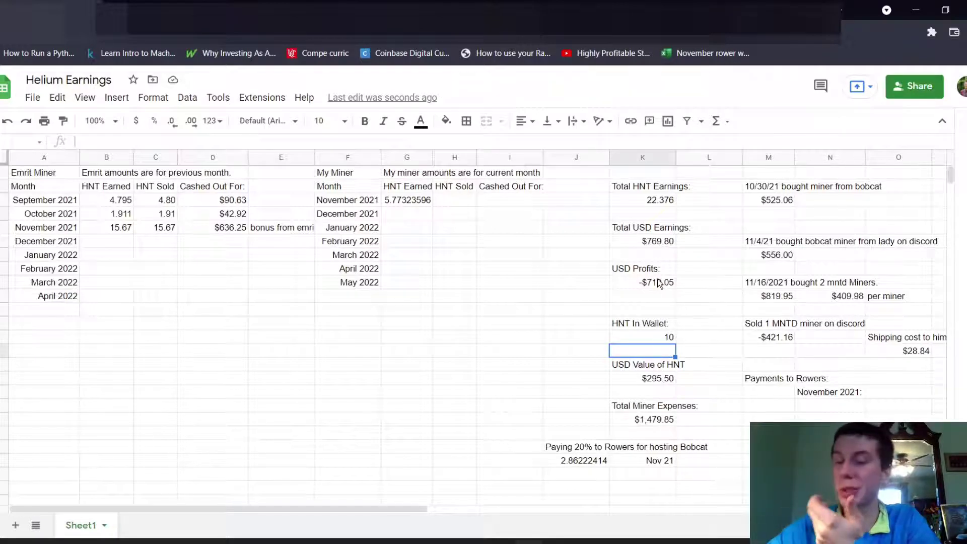
left_click(655, 337)
type("4")
key("Return")
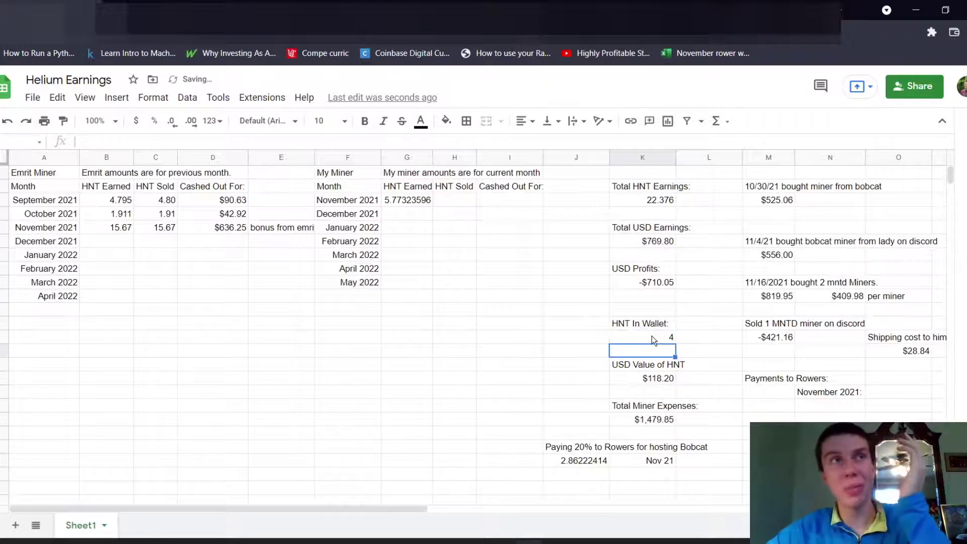